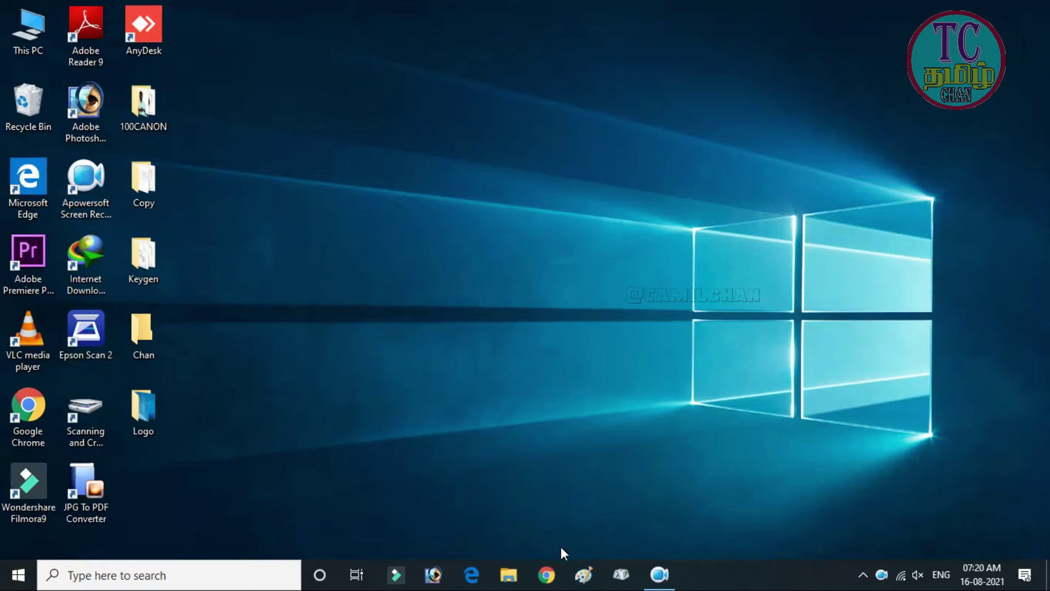
Step: Open YouTube in Chrome and go to the channel's Studio dashboard showing 141,426 subscribers
click(551, 563)
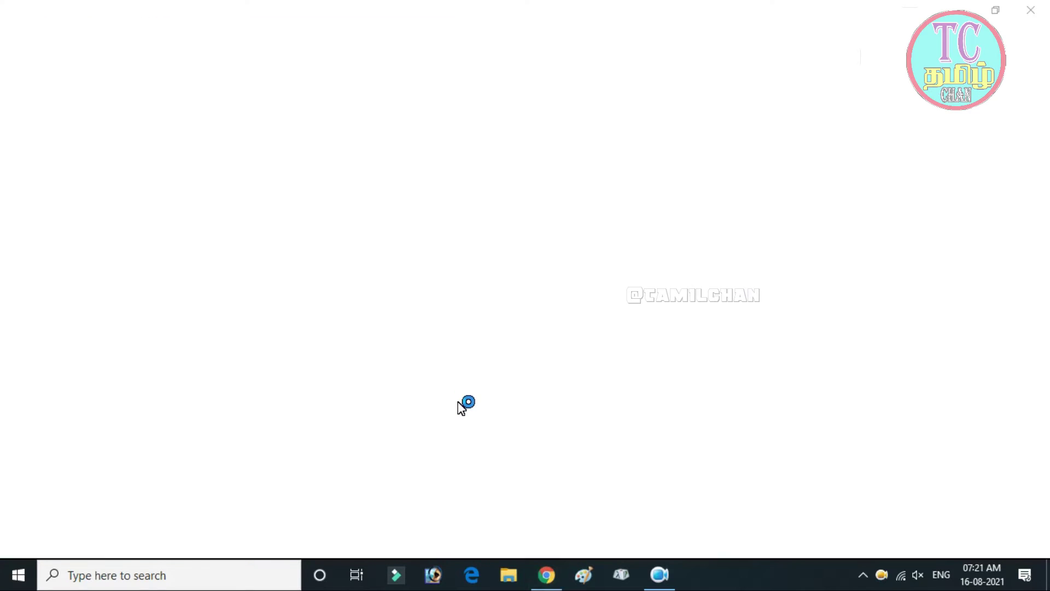
click(305, 75)
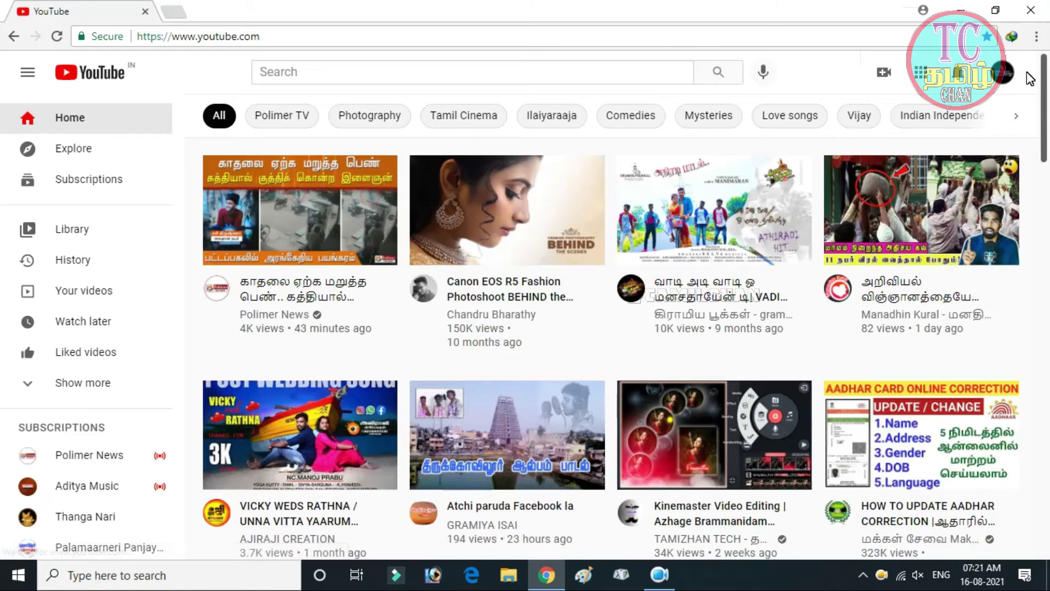
click(1007, 75)
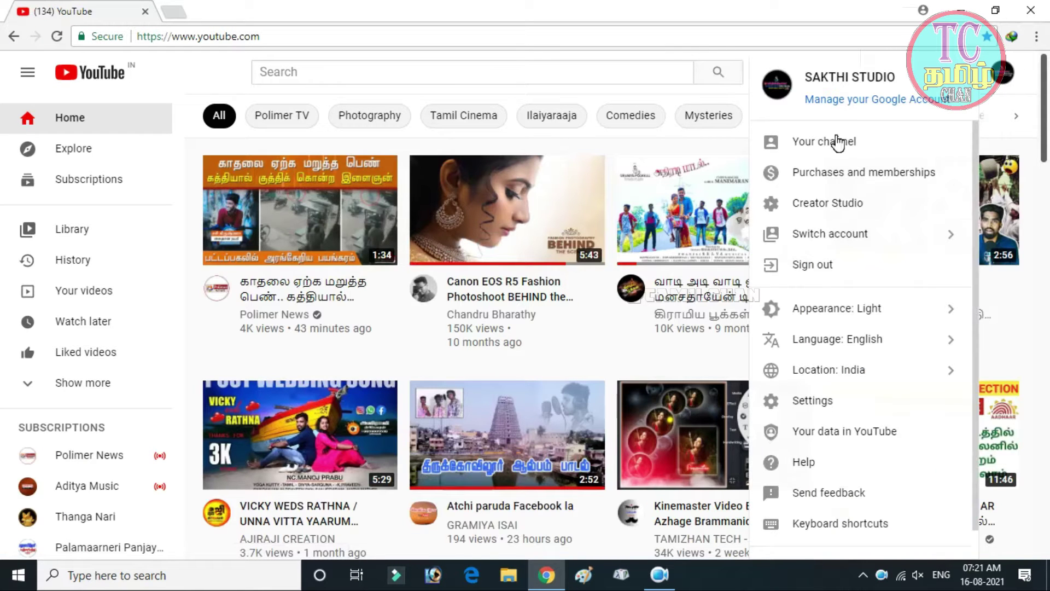
click(808, 209)
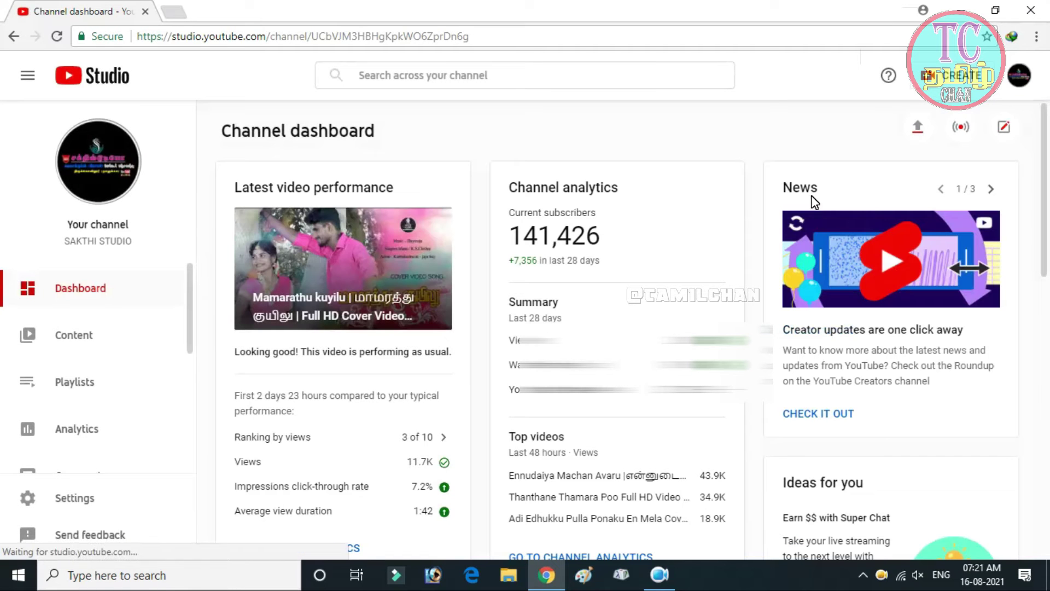
scroll(113, 346, down, 3)
scroll(114, 344, down, 2)
scroll(113, 342, up, 5)
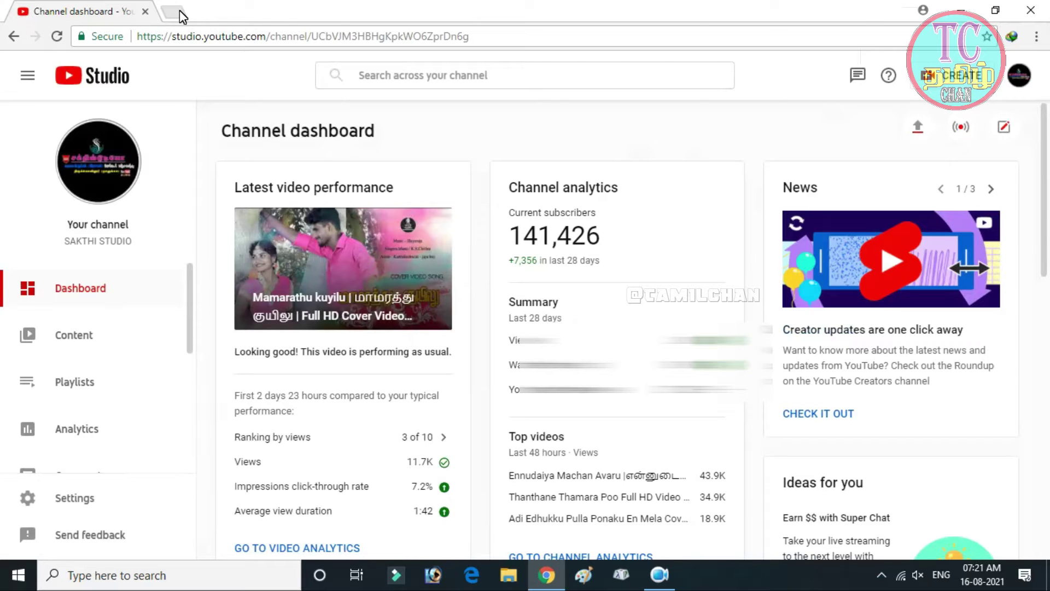
click(179, 10)
Step: Open Gmail and the yt-partner-support email with the Creator Awards redemption link
click(902, 107)
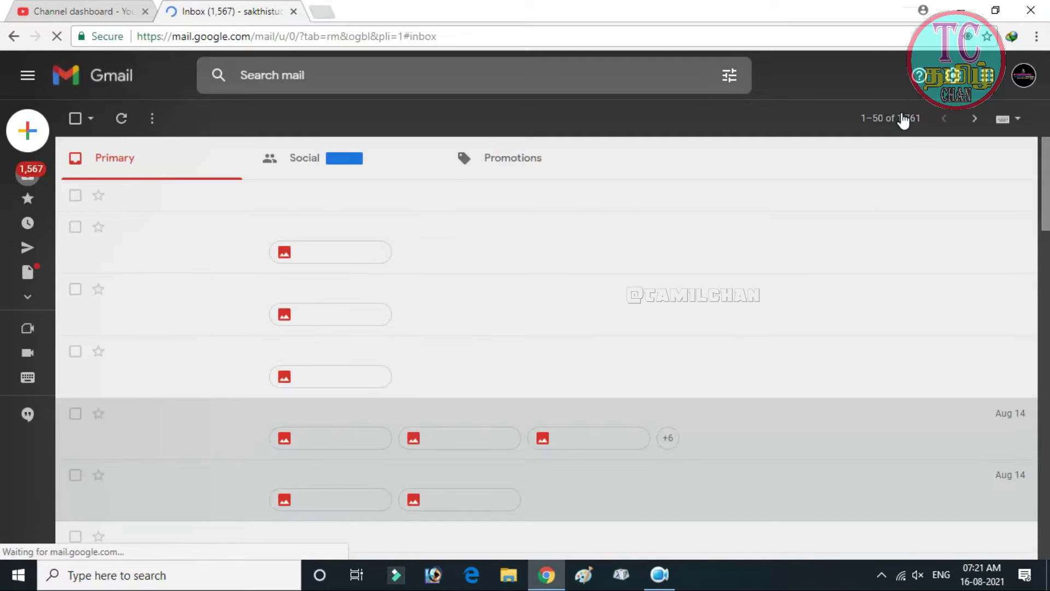
click(902, 120)
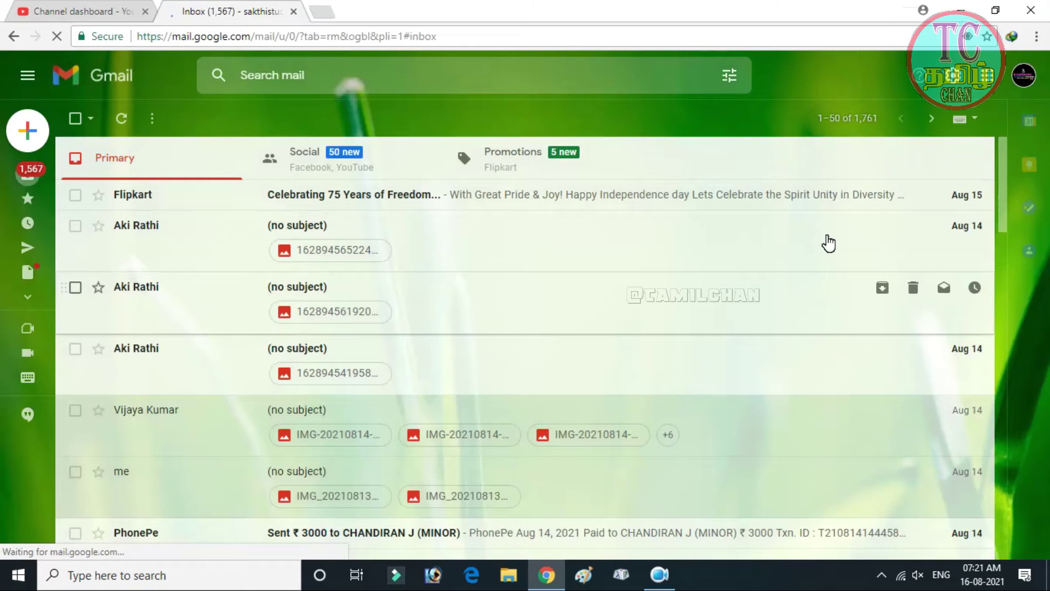
scroll(846, 176, down, 5)
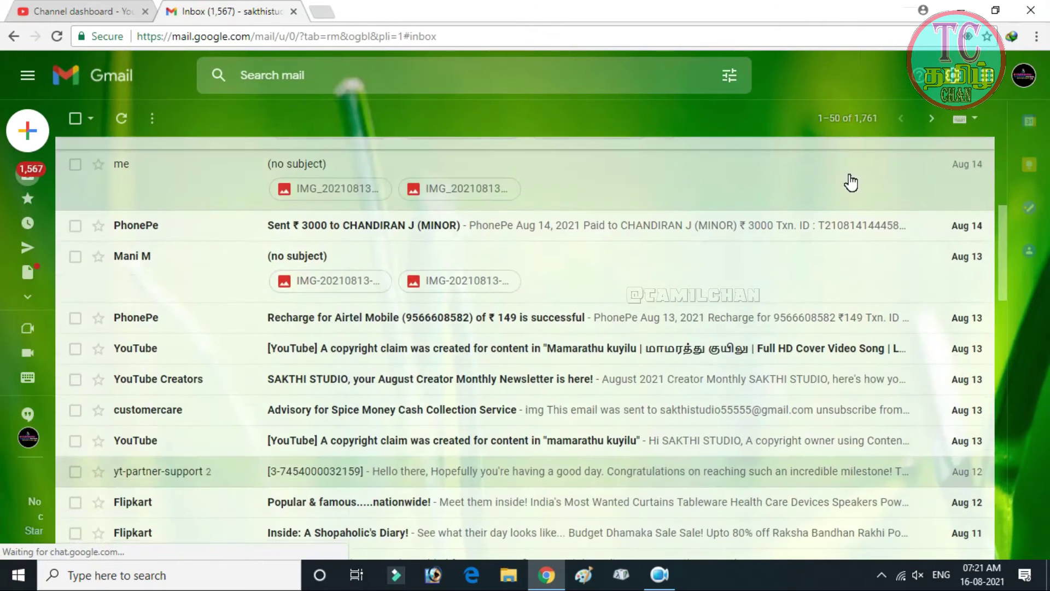
scroll(850, 183, down, 3)
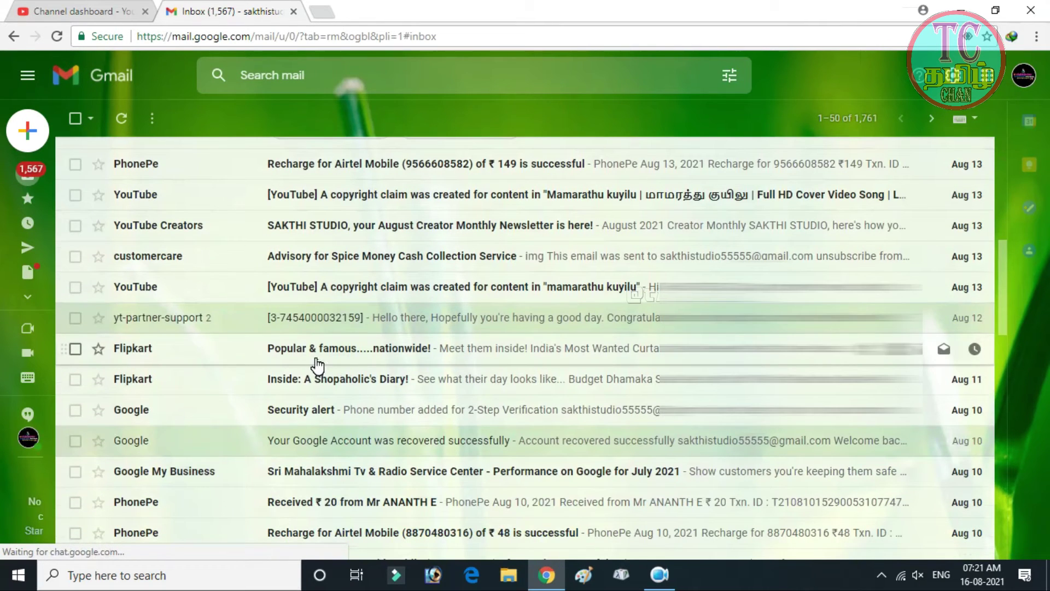
click(190, 323)
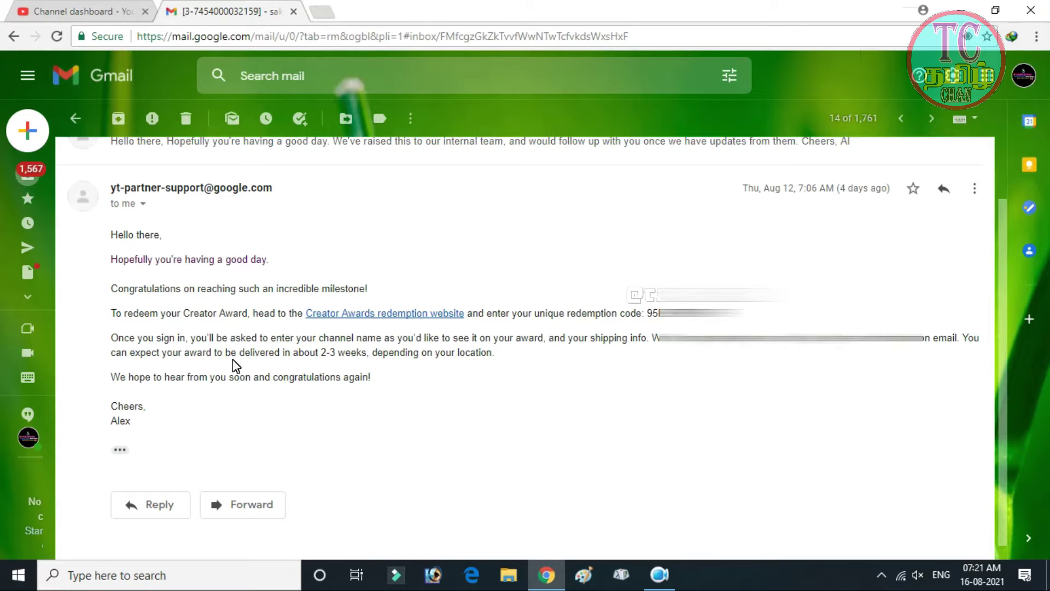
Step: Open the Creator Awards redemption website and copy the redemption code from the email
click(387, 316)
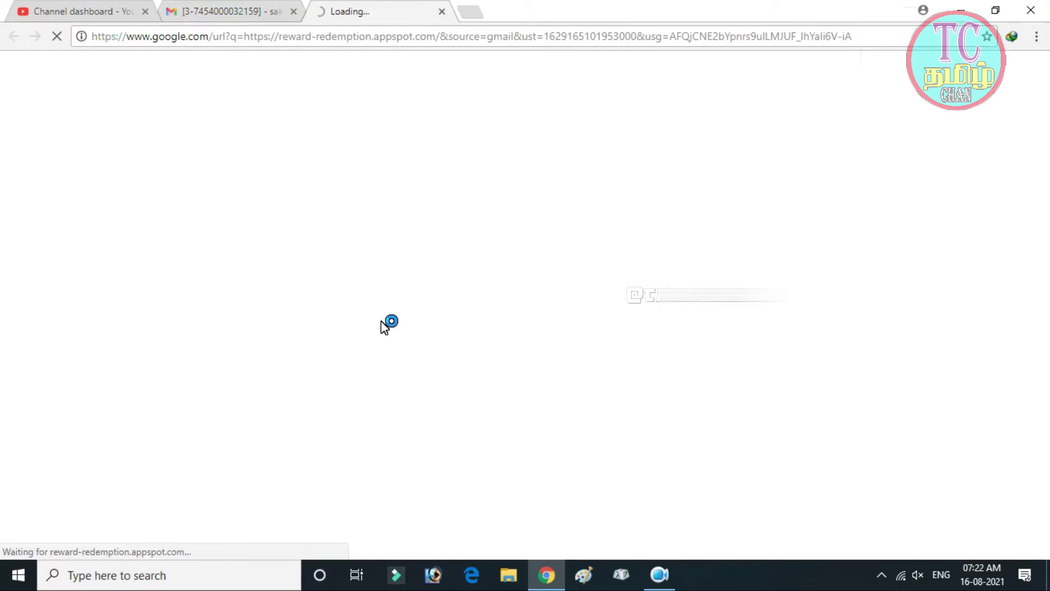
scroll(372, 312, down, 1)
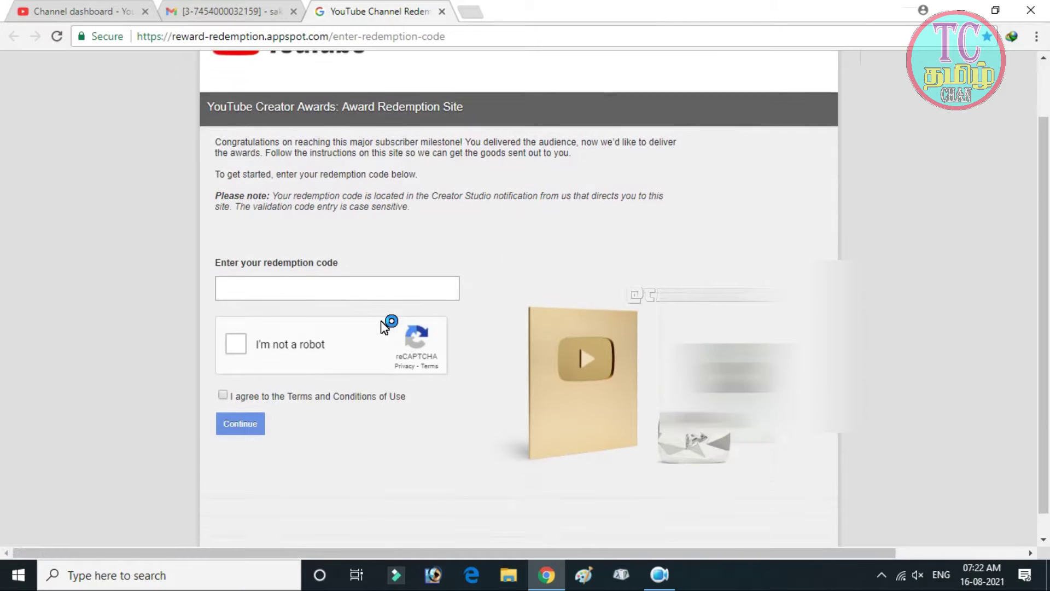
click(344, 288)
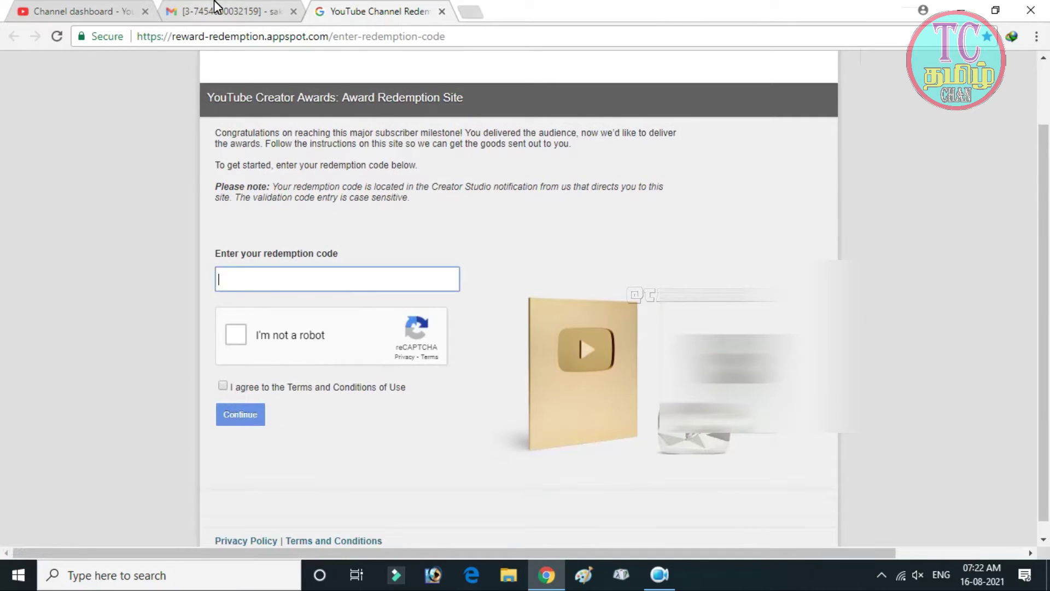
click(216, 6)
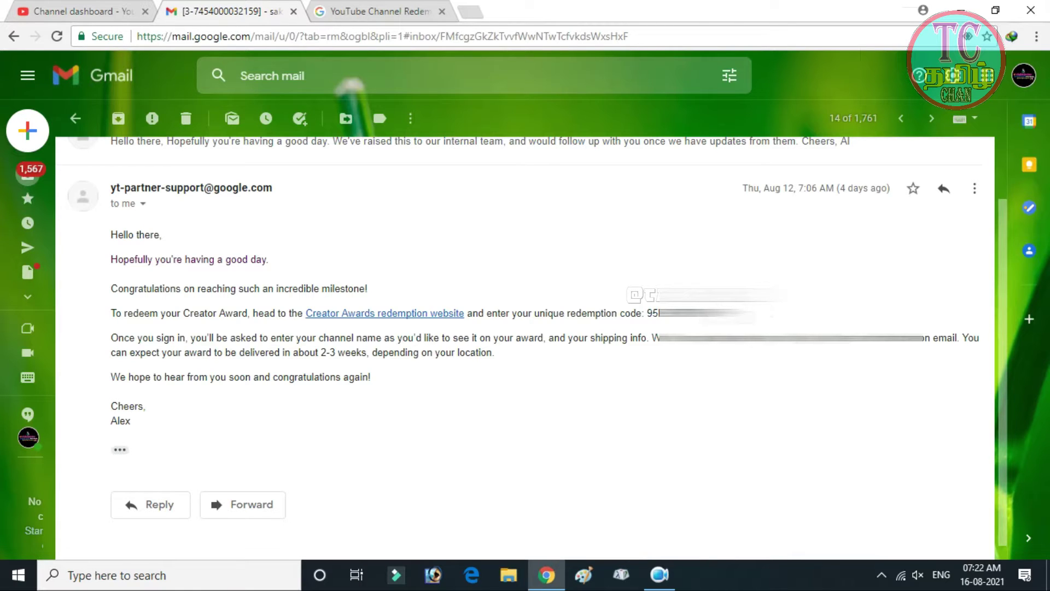
double_click(658, 319)
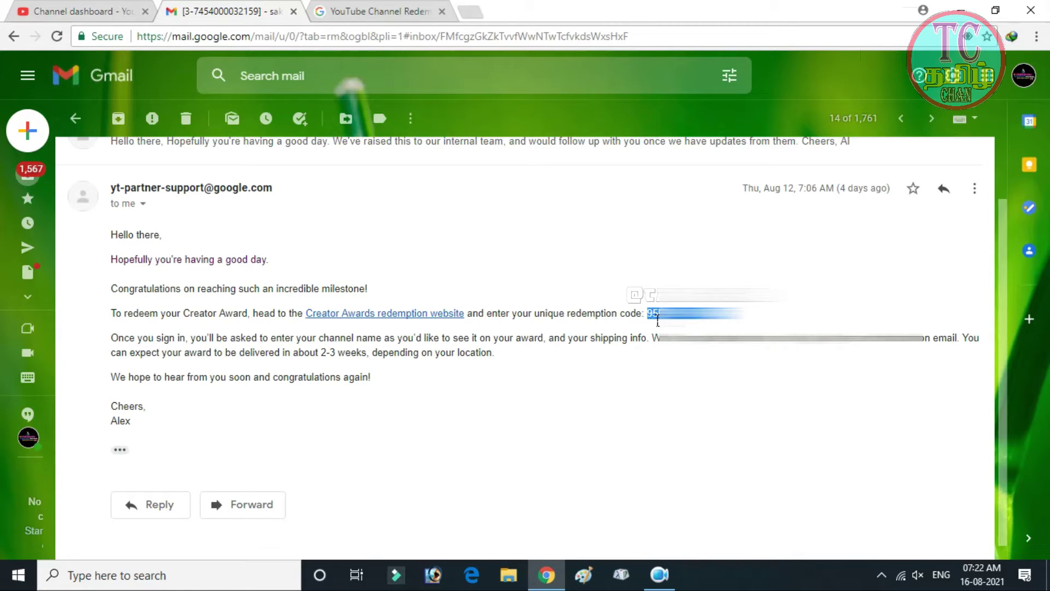
right_click(658, 319)
click(678, 332)
Step: Paste the redemption code, pass reCAPTCHA, accept the Terms, and continue
click(399, 11)
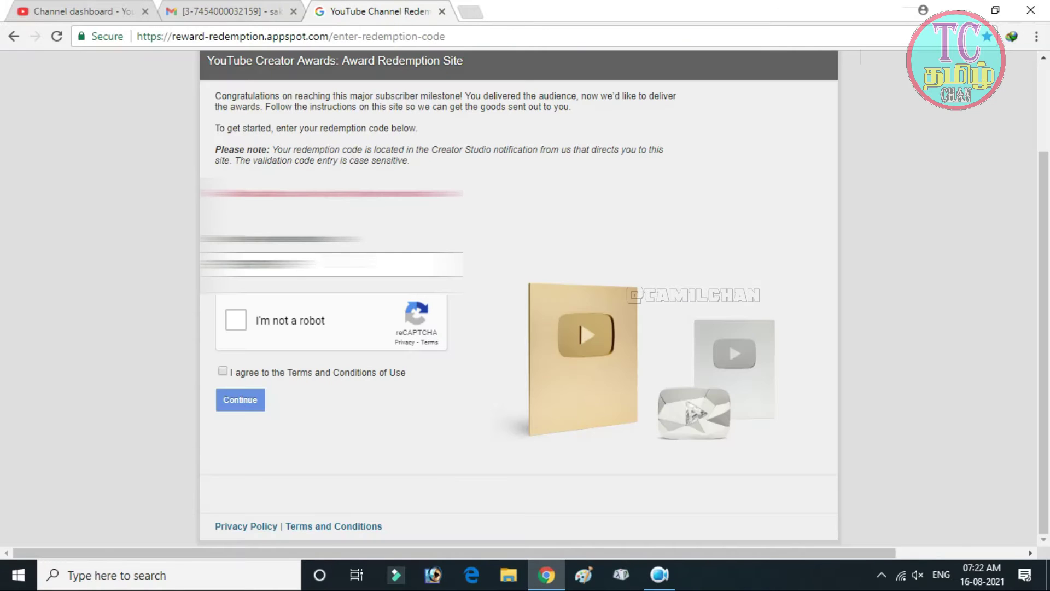
click(273, 264)
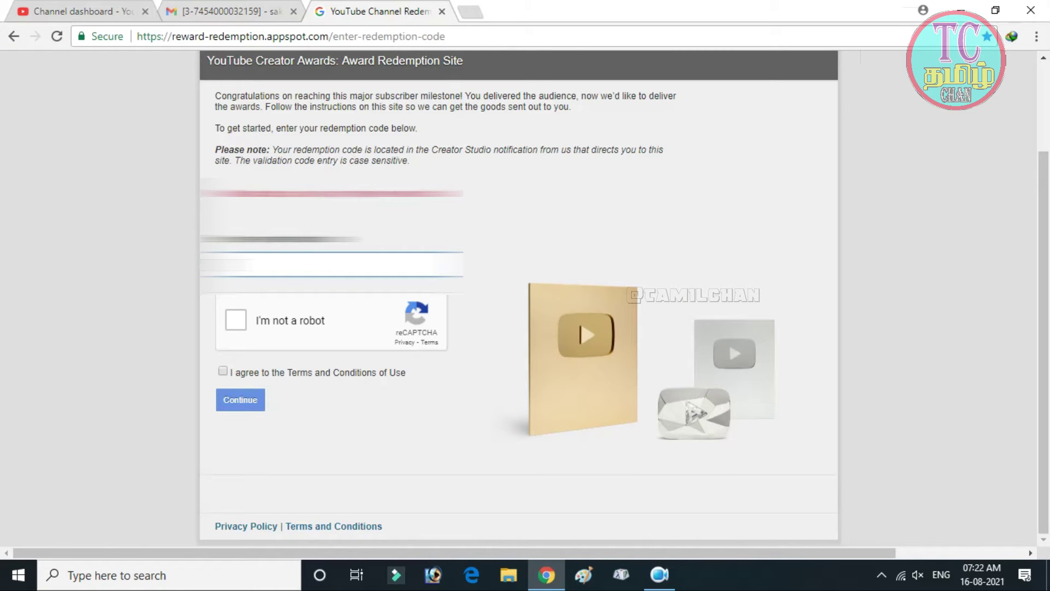
key(ctrl+v)
click(236, 320)
click(223, 372)
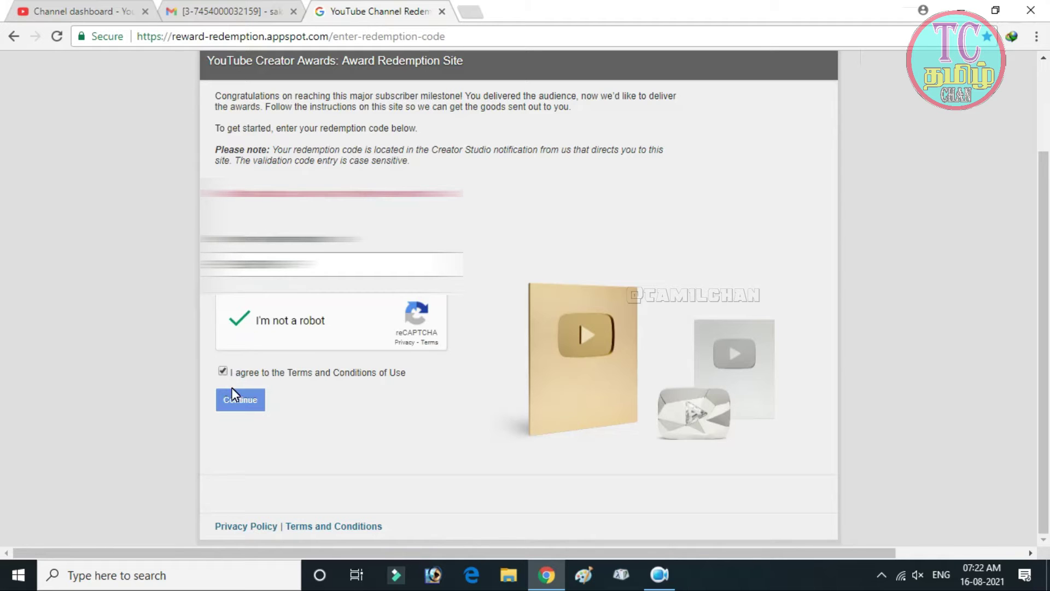
click(251, 409)
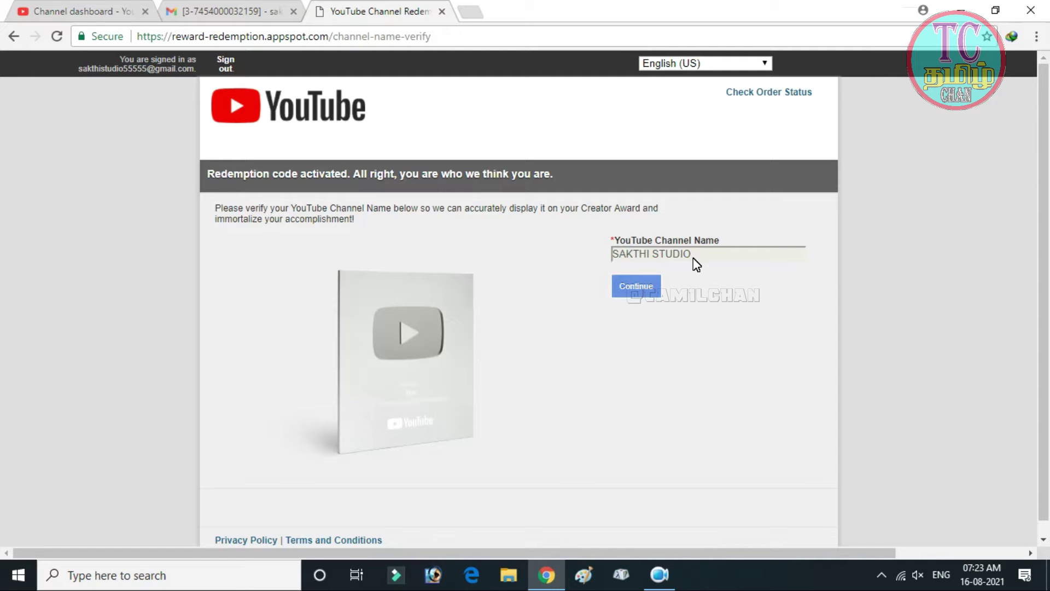
Step: Confirm the channel name and set the shipping country to India
click(648, 297)
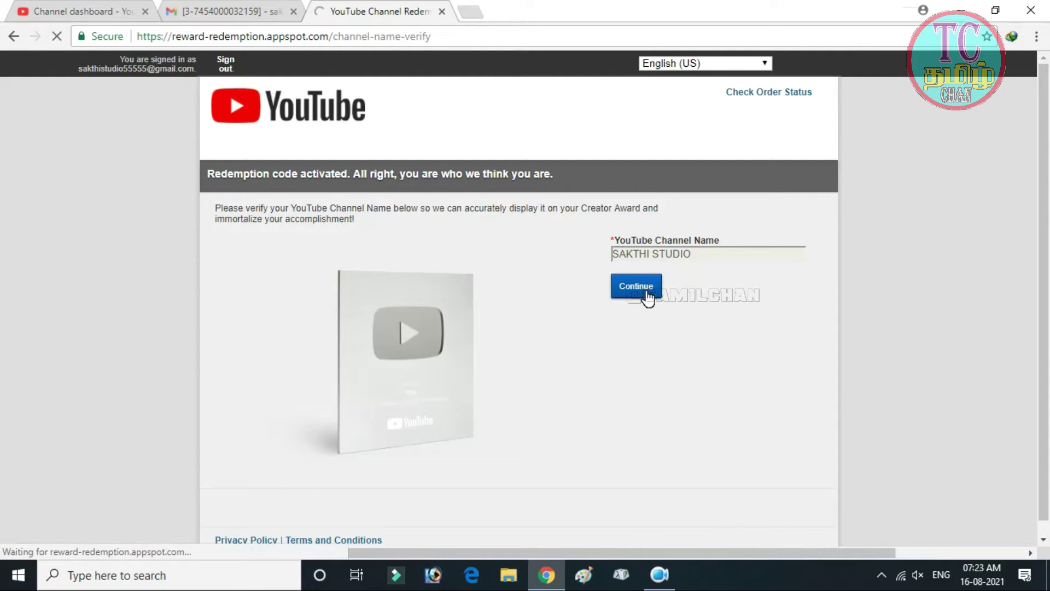
scroll(784, 326, down, 1)
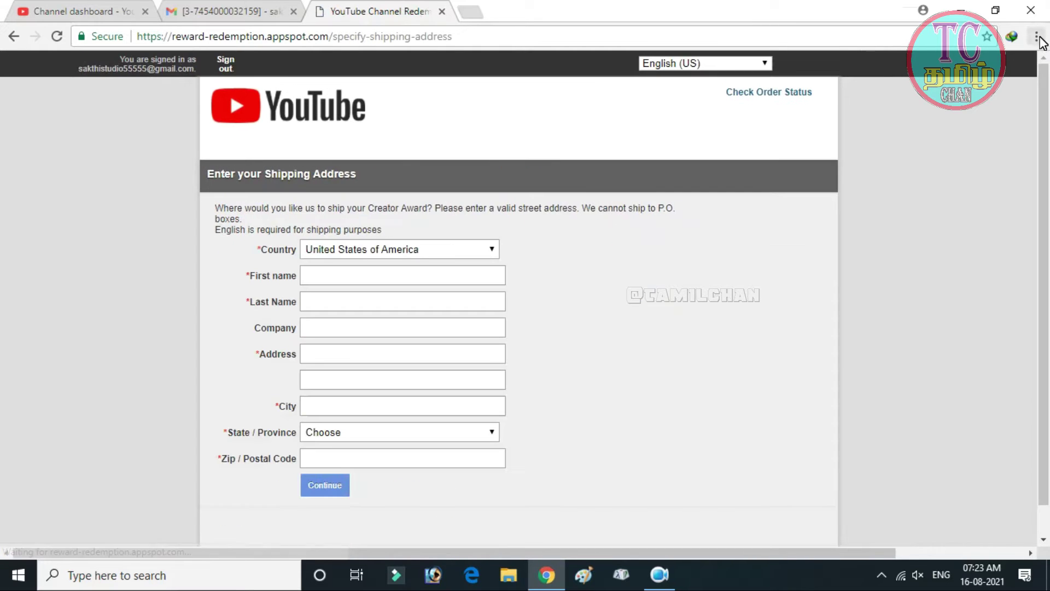
click(1035, 37)
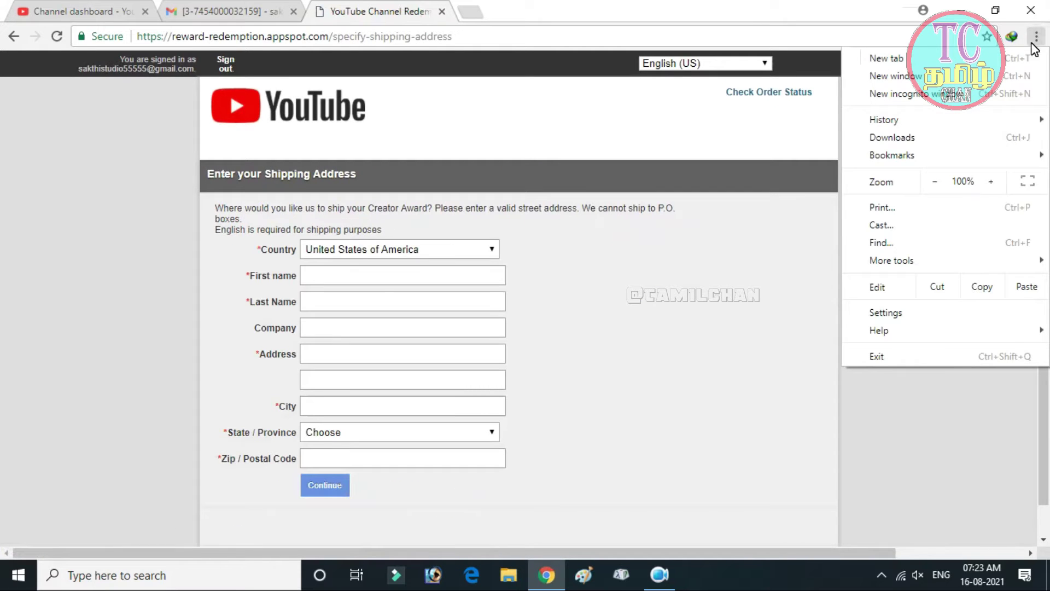
click(802, 292)
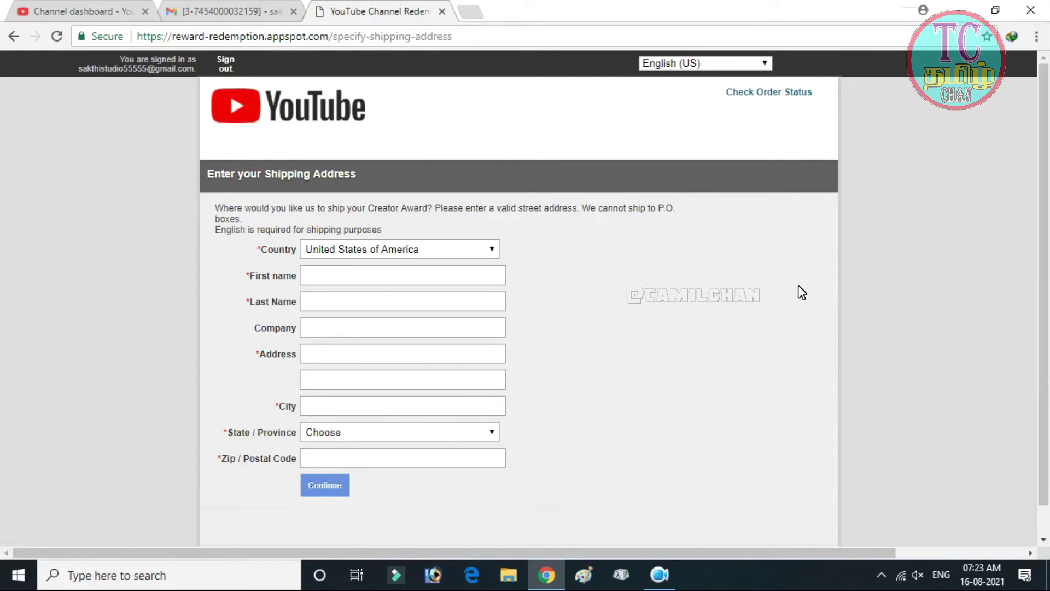
scroll(800, 293, down, 1)
click(458, 215)
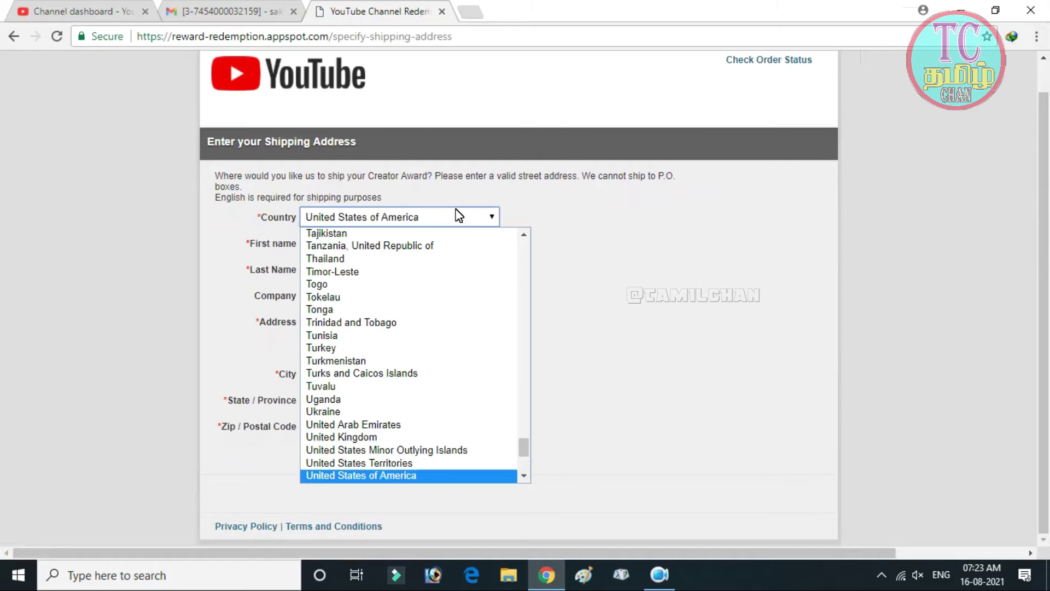
scroll(412, 293, down, 5)
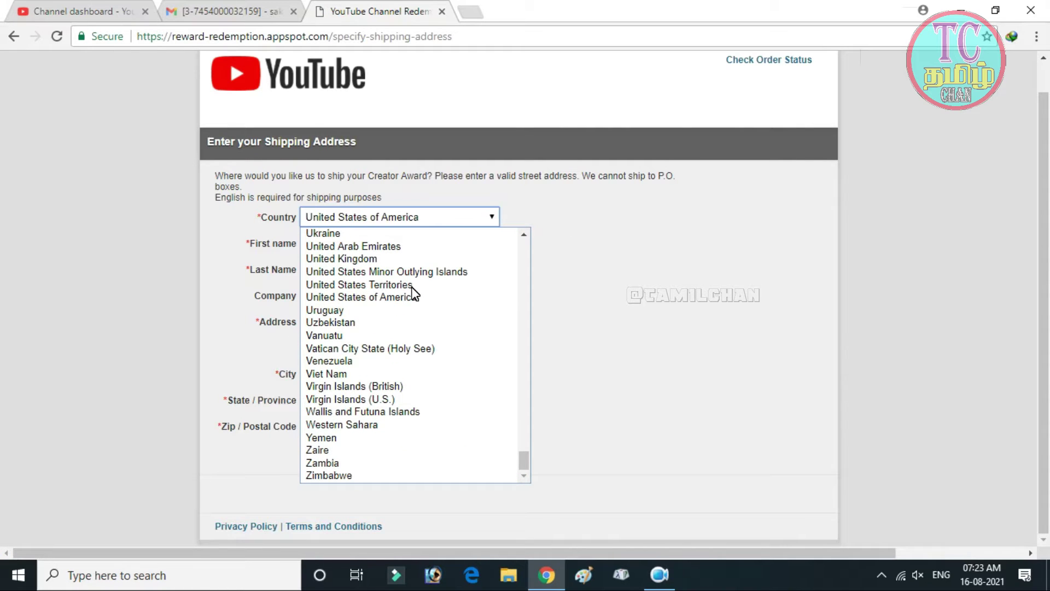
scroll(412, 294, up, 8)
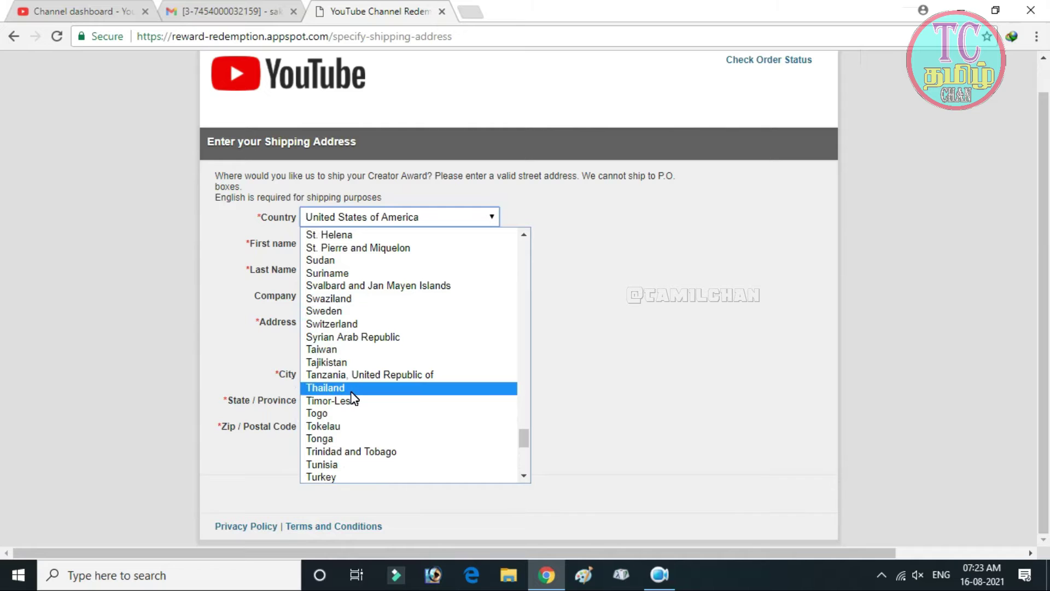
scroll(353, 398, up, 20)
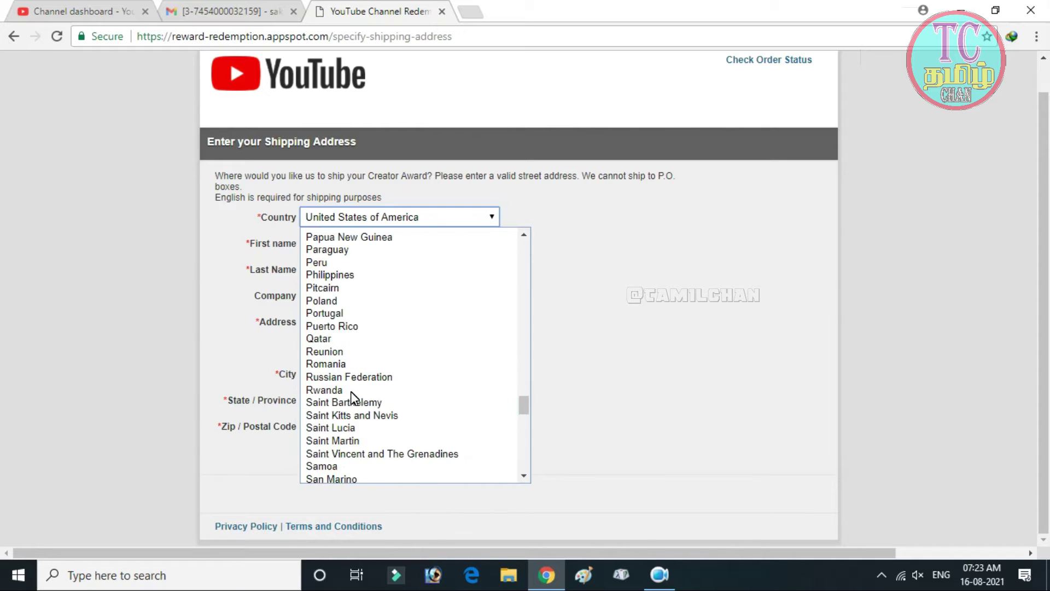
scroll(352, 397, up, 4)
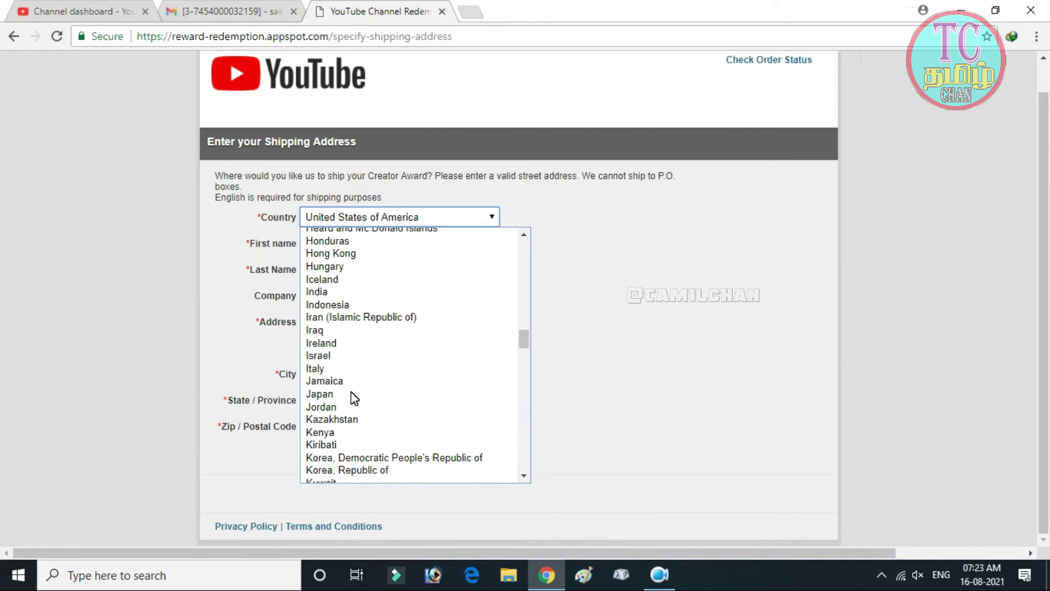
click(328, 291)
Step: Enter the recipient's first name, correcting a typo, and last name
click(330, 254)
scroll(330, 253, down, 3)
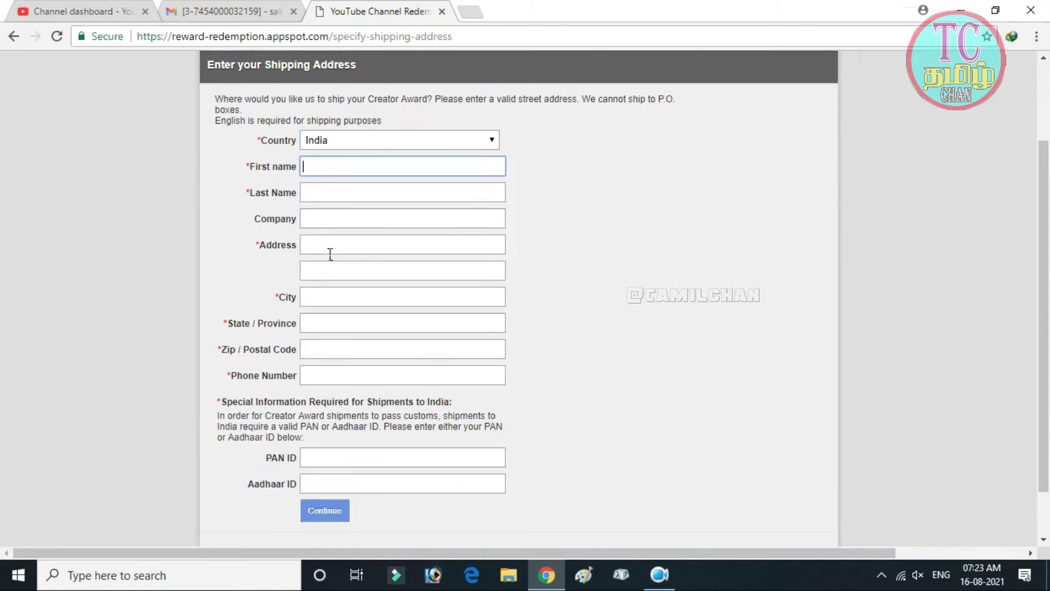
text(C)
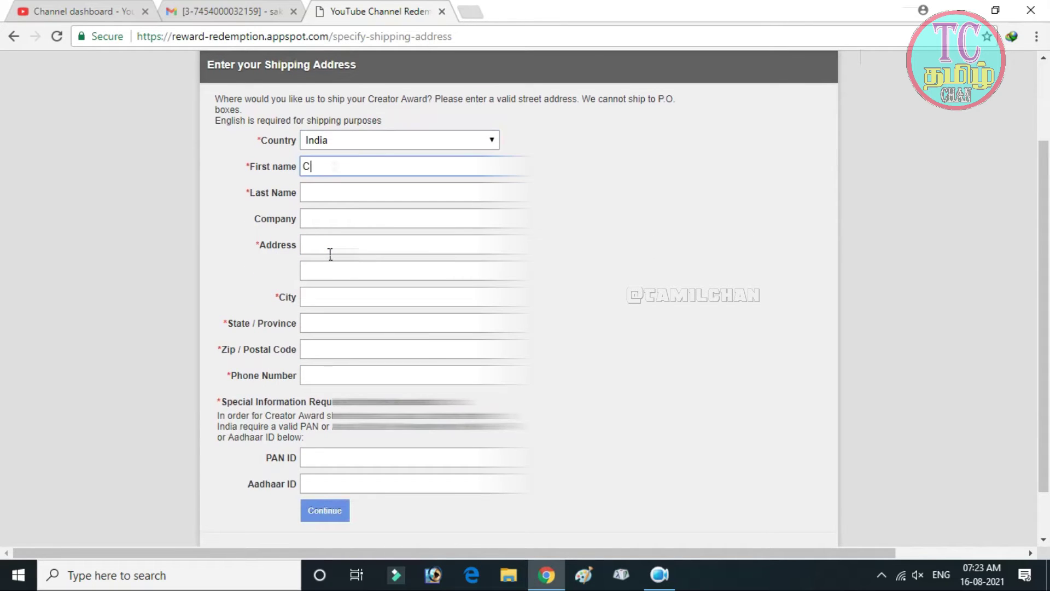
text(HANru)
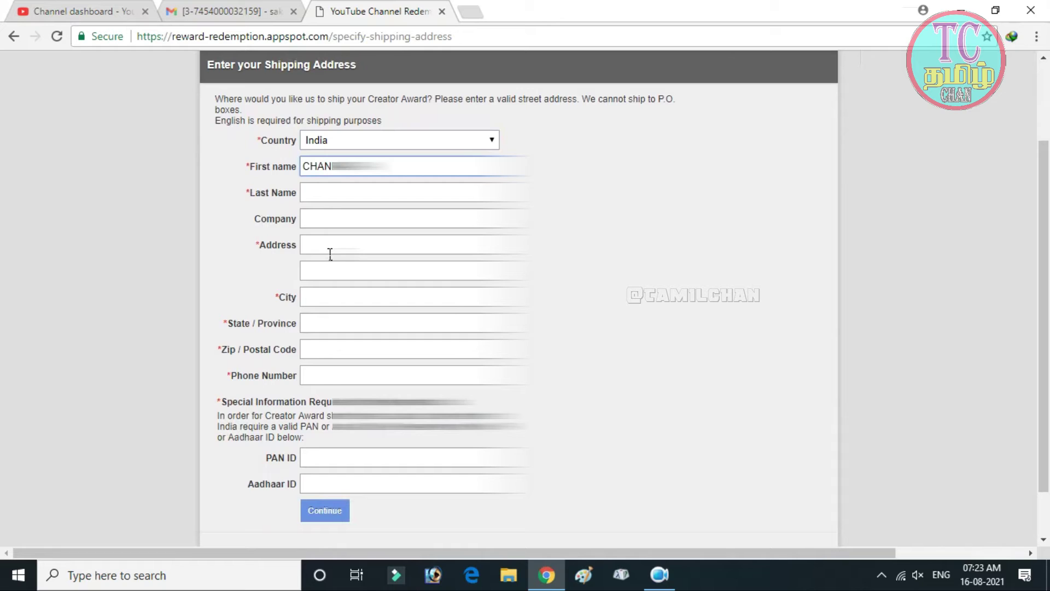
double_click(298, 176)
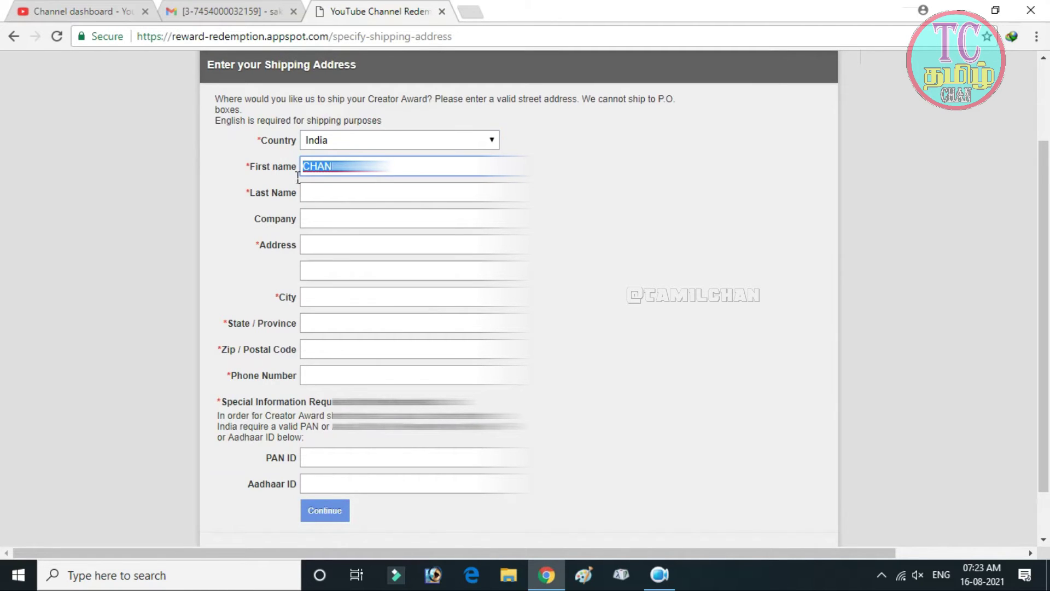
key(BackSpace)
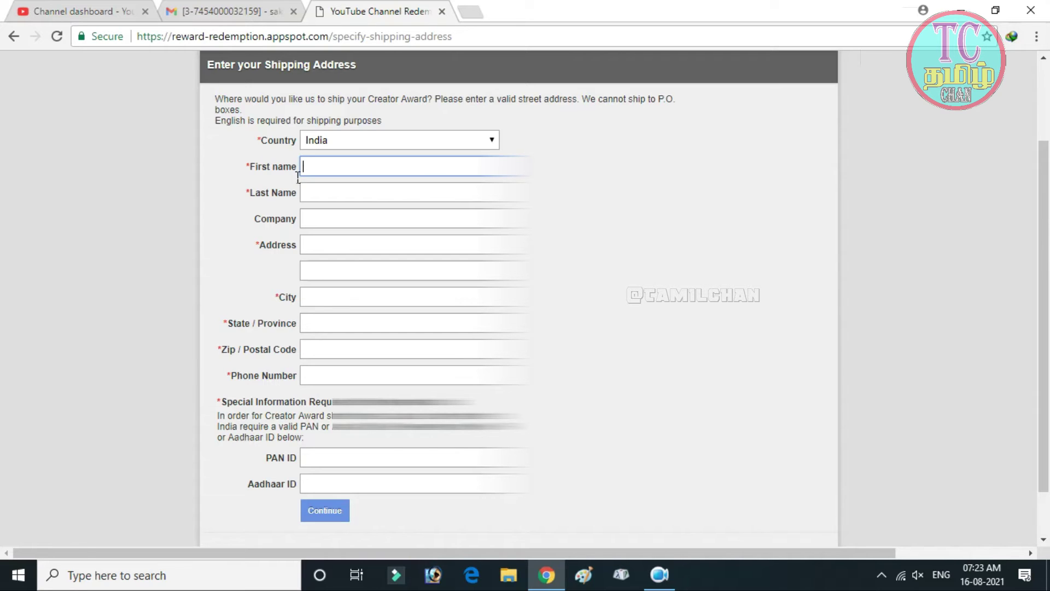
text(CHAN)
click(330, 193)
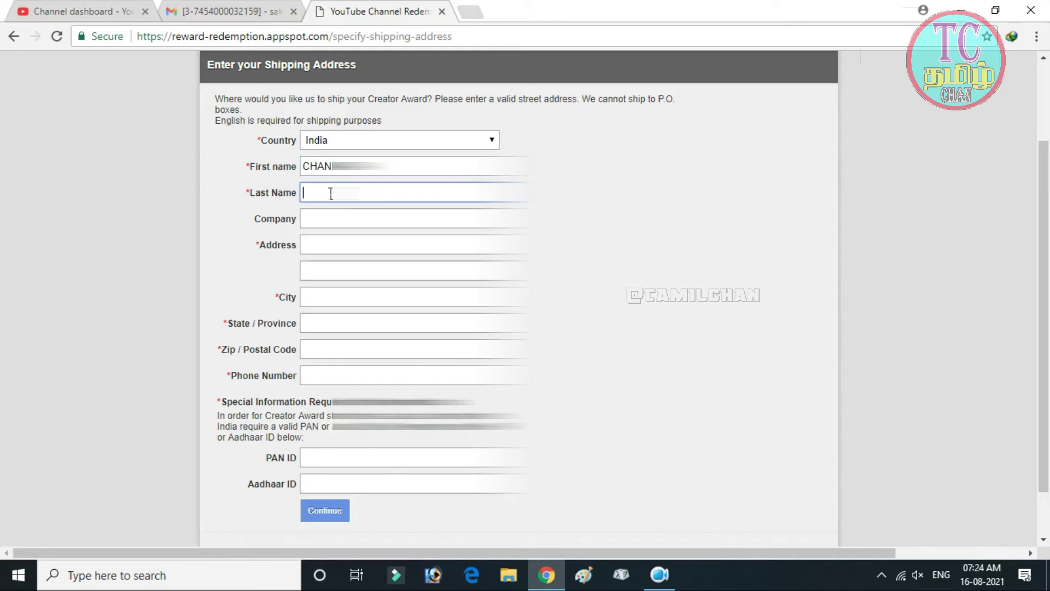
text(J)
click(331, 221)
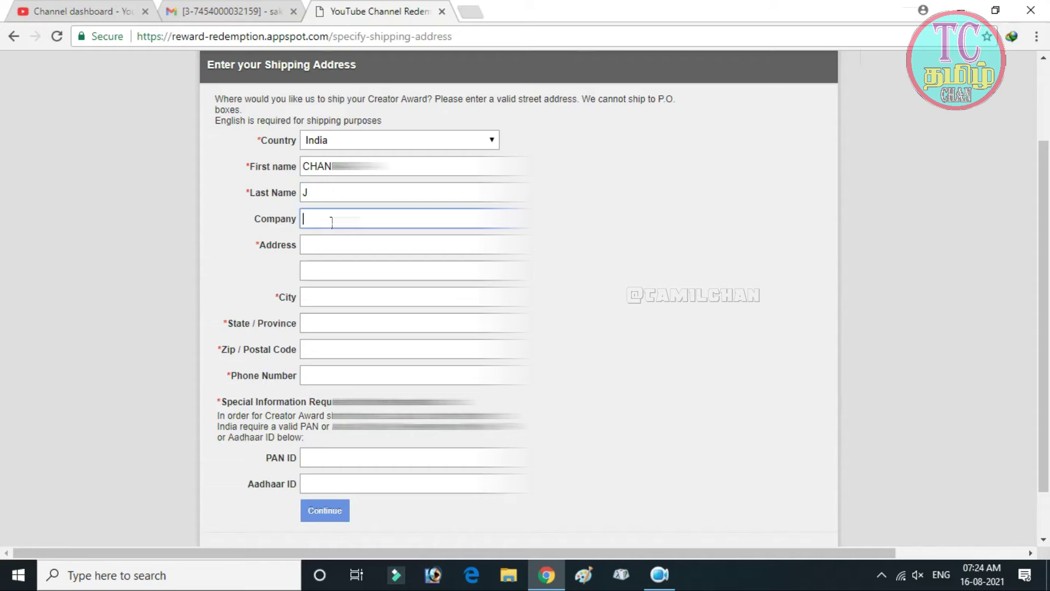
Step: Fill in both street address lines of the shipping address
click(332, 247)
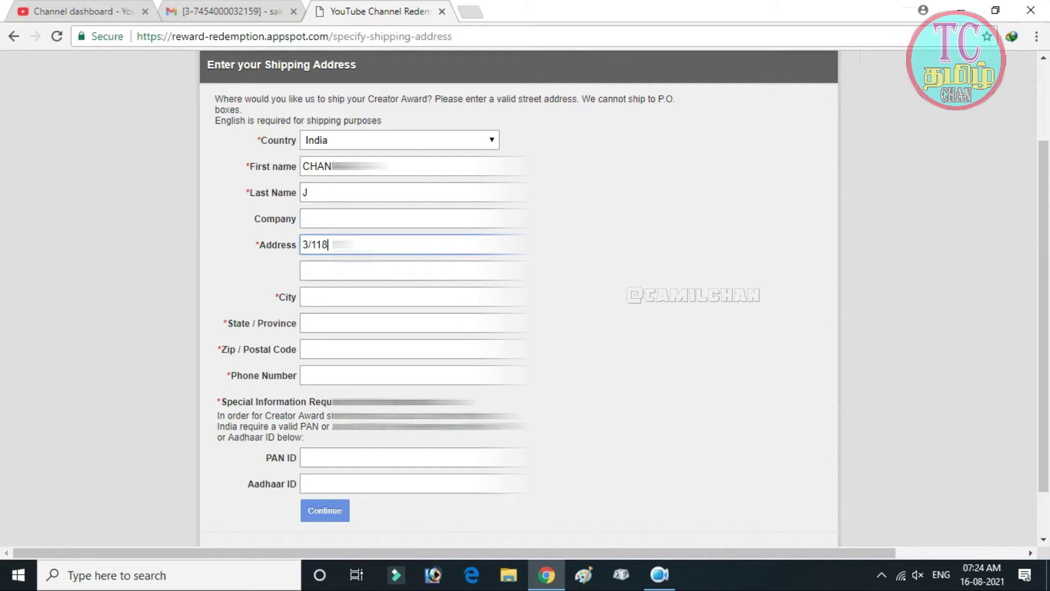
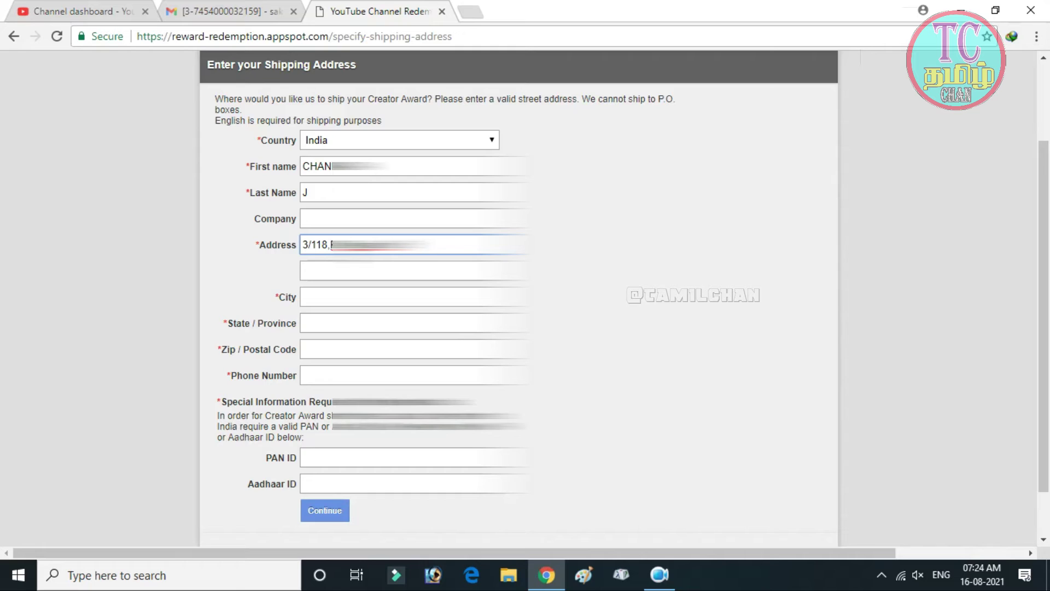
click(304, 271)
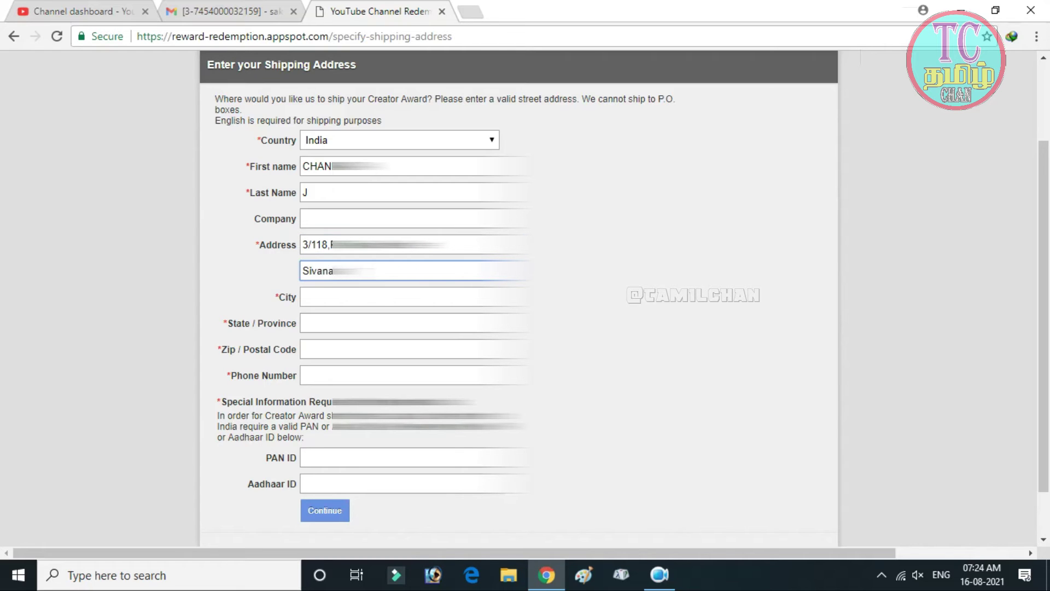
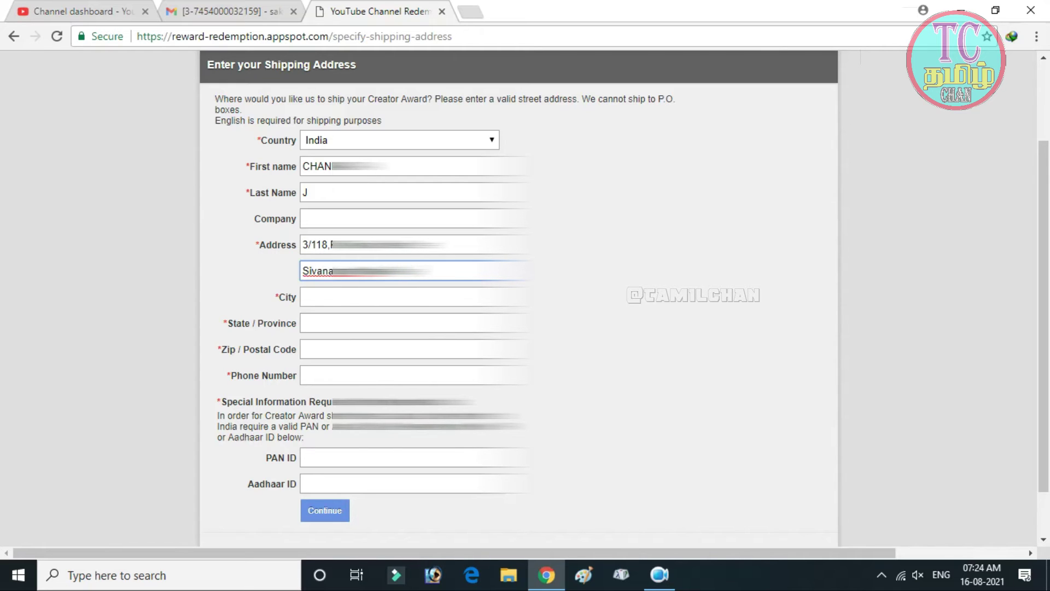
click(329, 297)
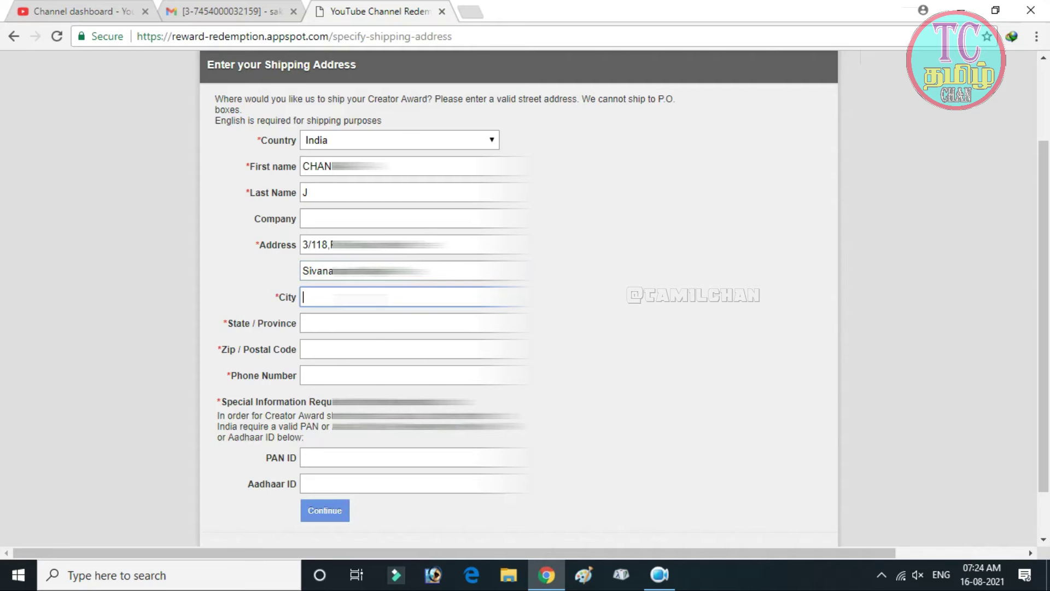
click(383, 271)
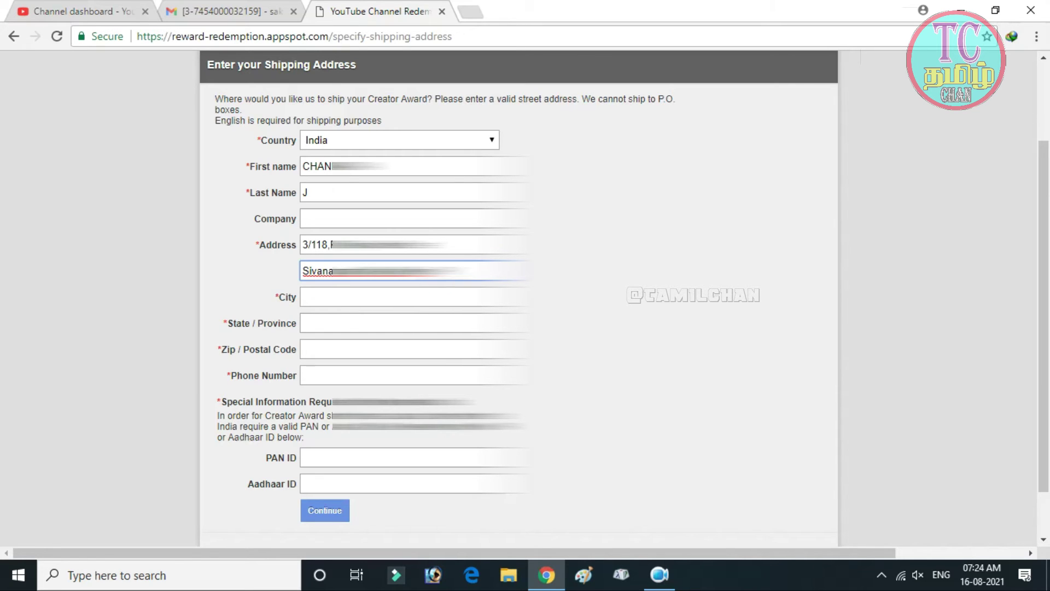
Step: Enter the city, state, postal code and phone number for the shipment
click(383, 297)
text(Th)
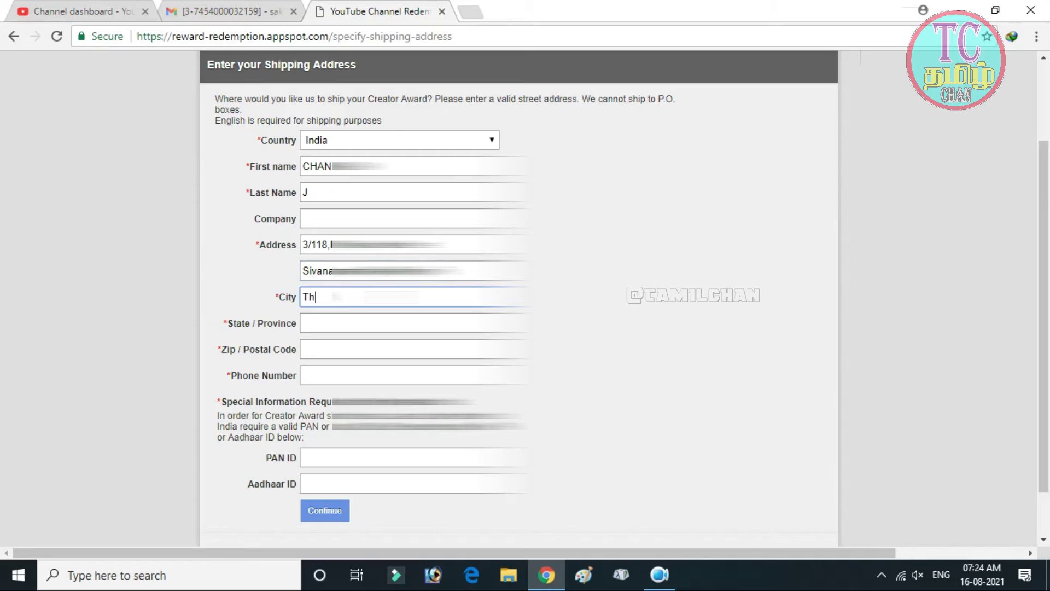
text(irukail)
click(383, 322)
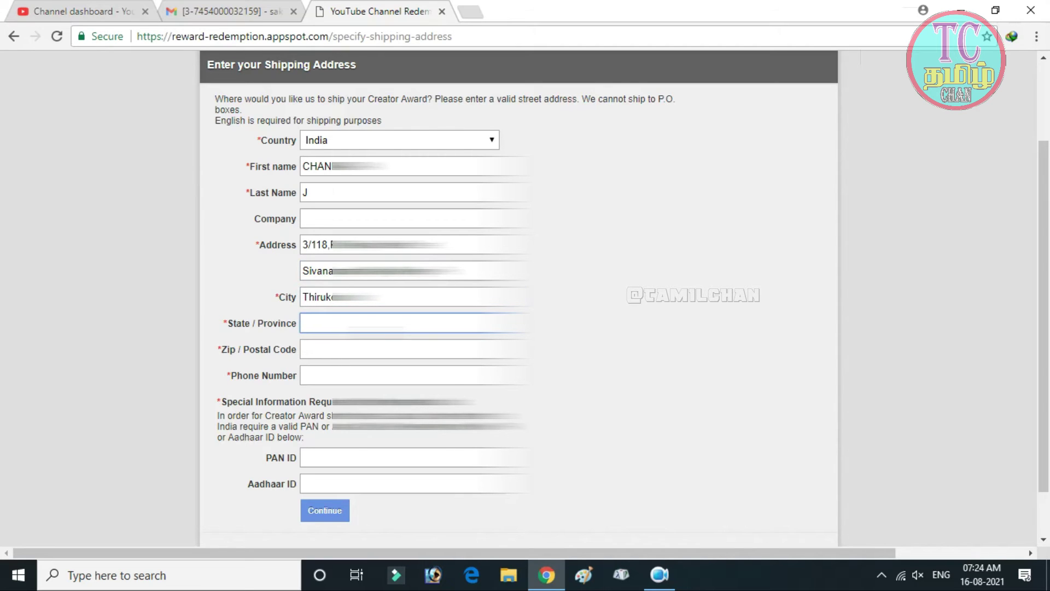
text(Tamil Nadu)
click(383, 349)
text(60575)
click(383, 375)
text(96292)
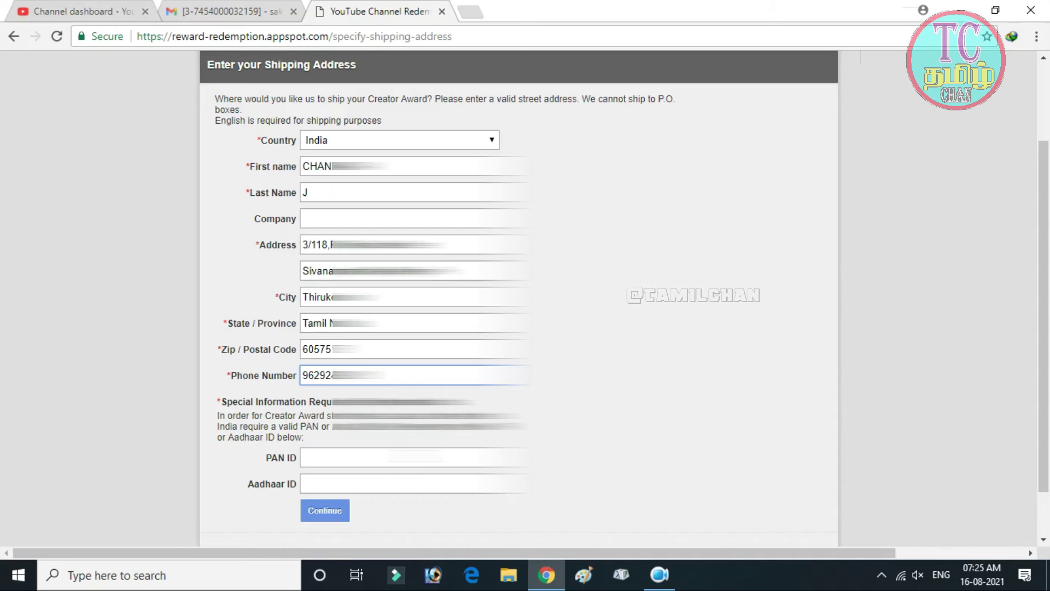
click(382, 457)
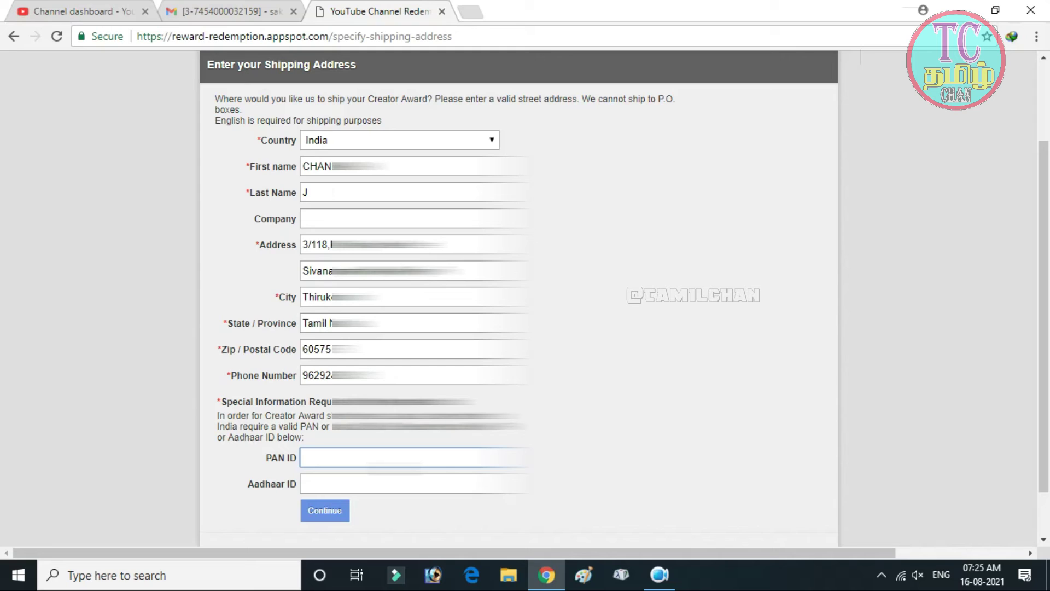
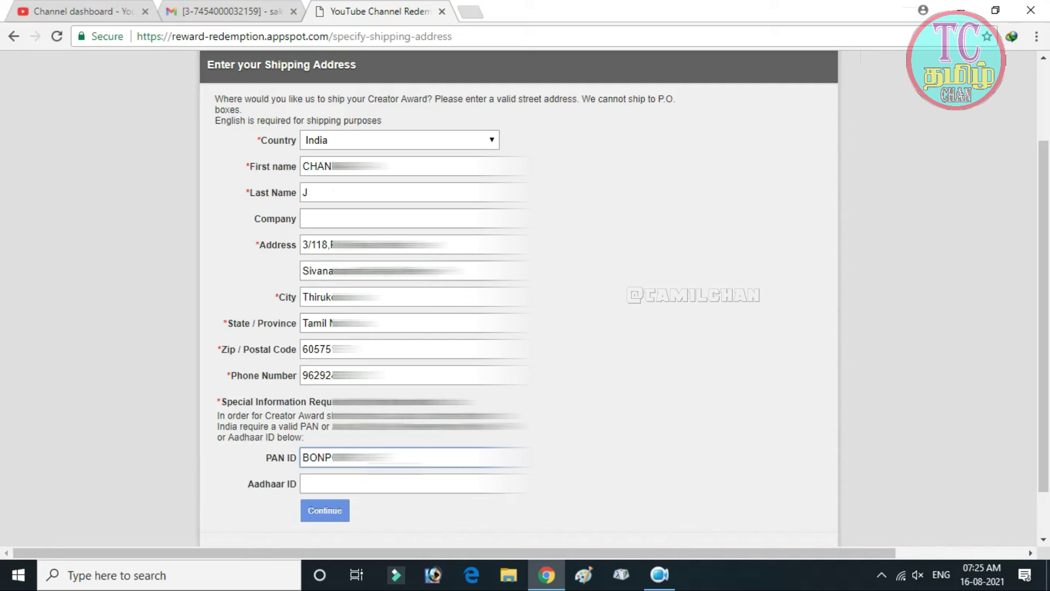
Step: Enter the PAN ID and Aadhaar ID numbers, then try to submit the form
click(383, 483)
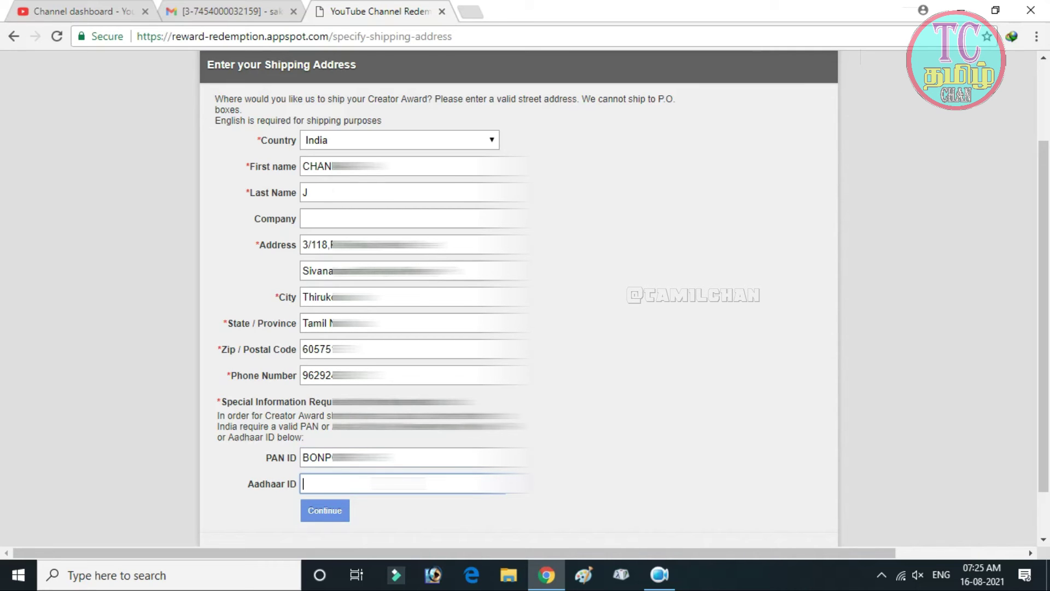
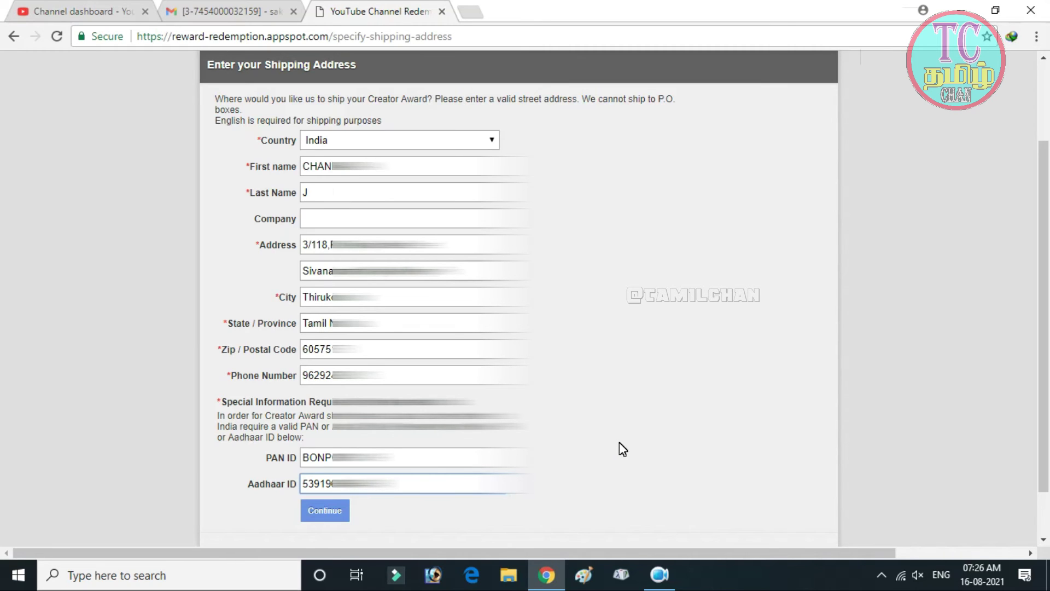
click(335, 511)
scroll(518, 296, down, 1)
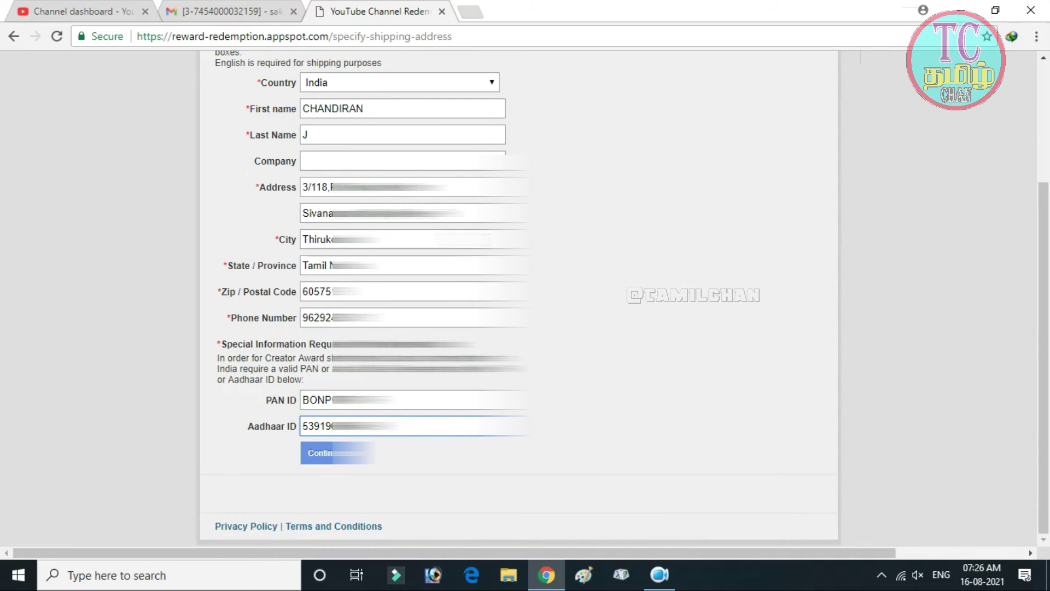
Step: Submit the shipping form to reach the Confirm Your Order review for the Silver award
click(329, 465)
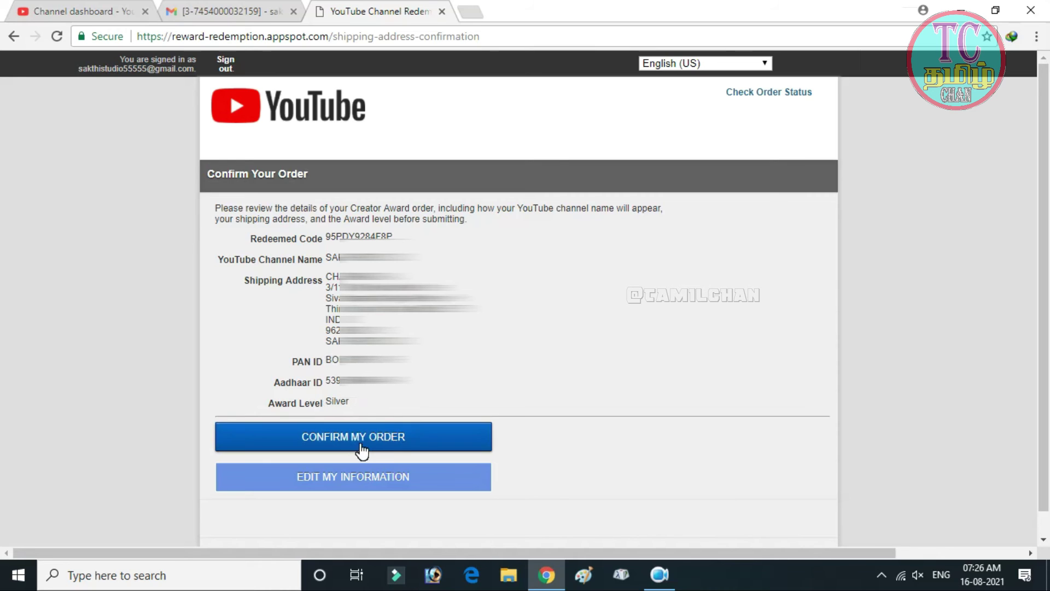
Step: Confirm the Silver award order, verify status Ordered, and return to the code-entry page
click(386, 438)
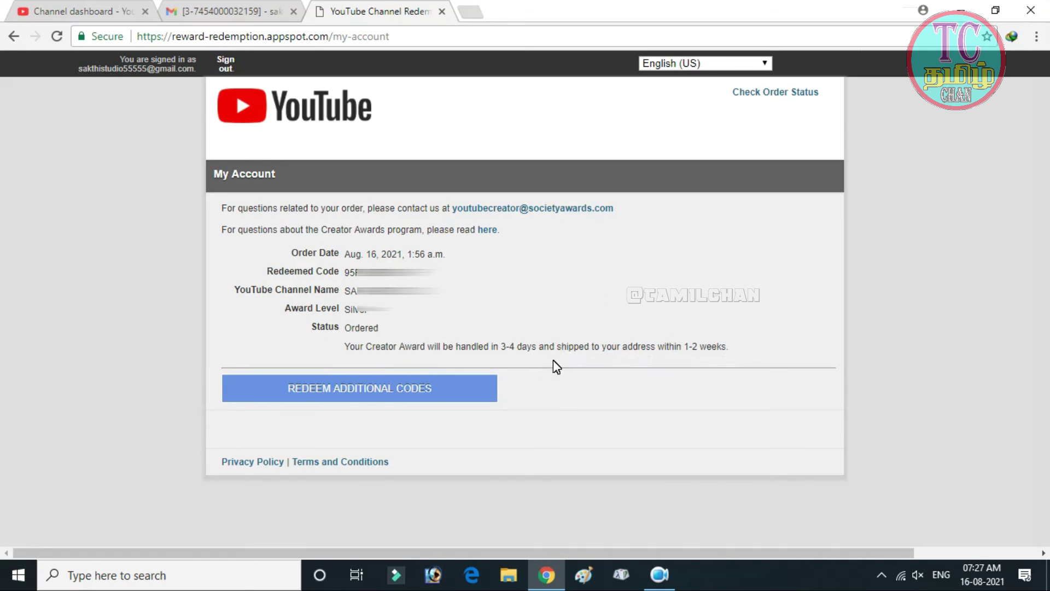
click(441, 394)
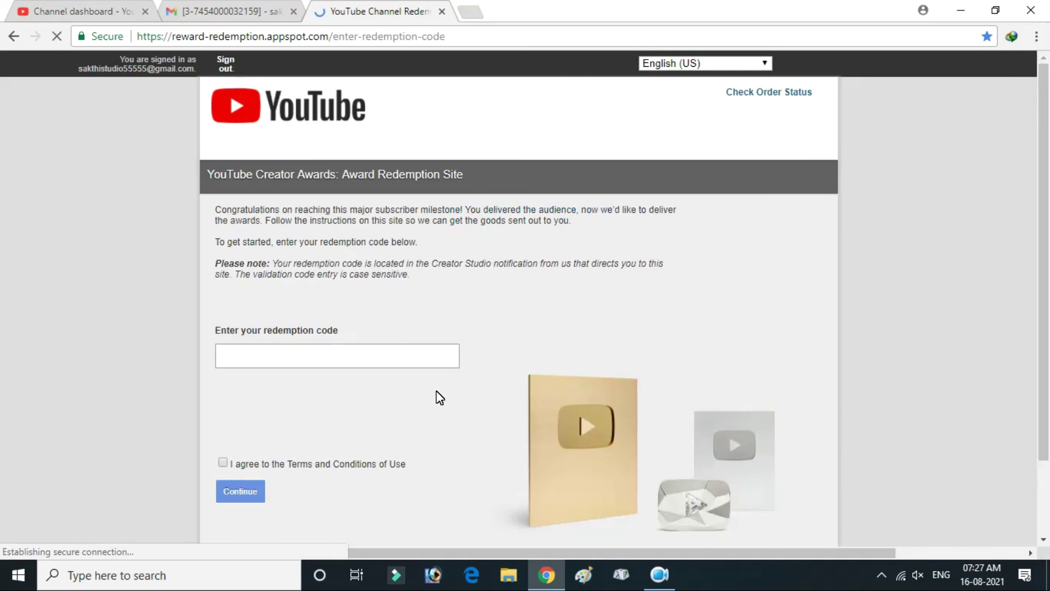
click(14, 35)
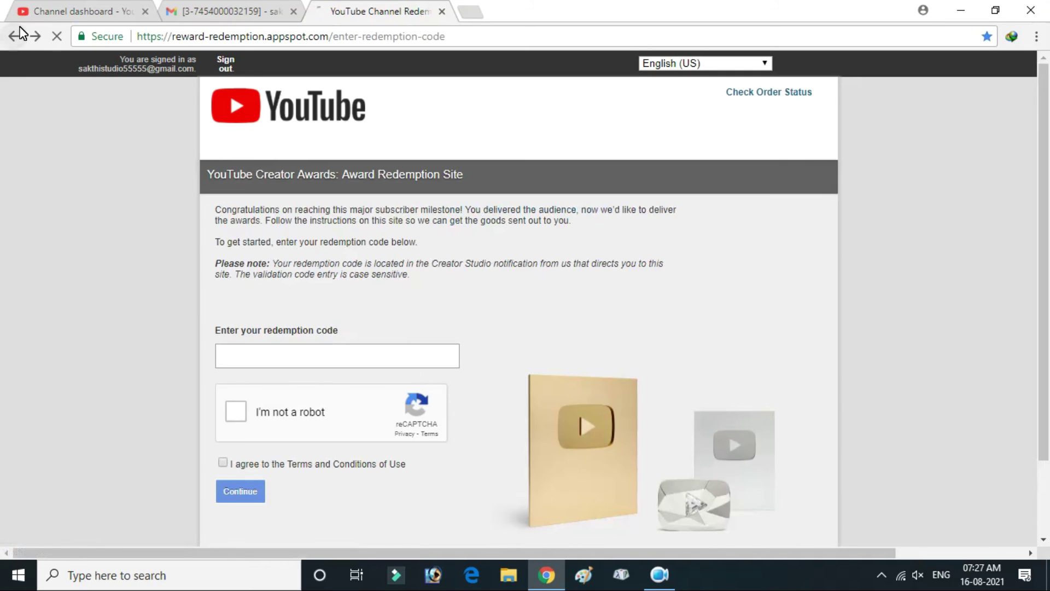